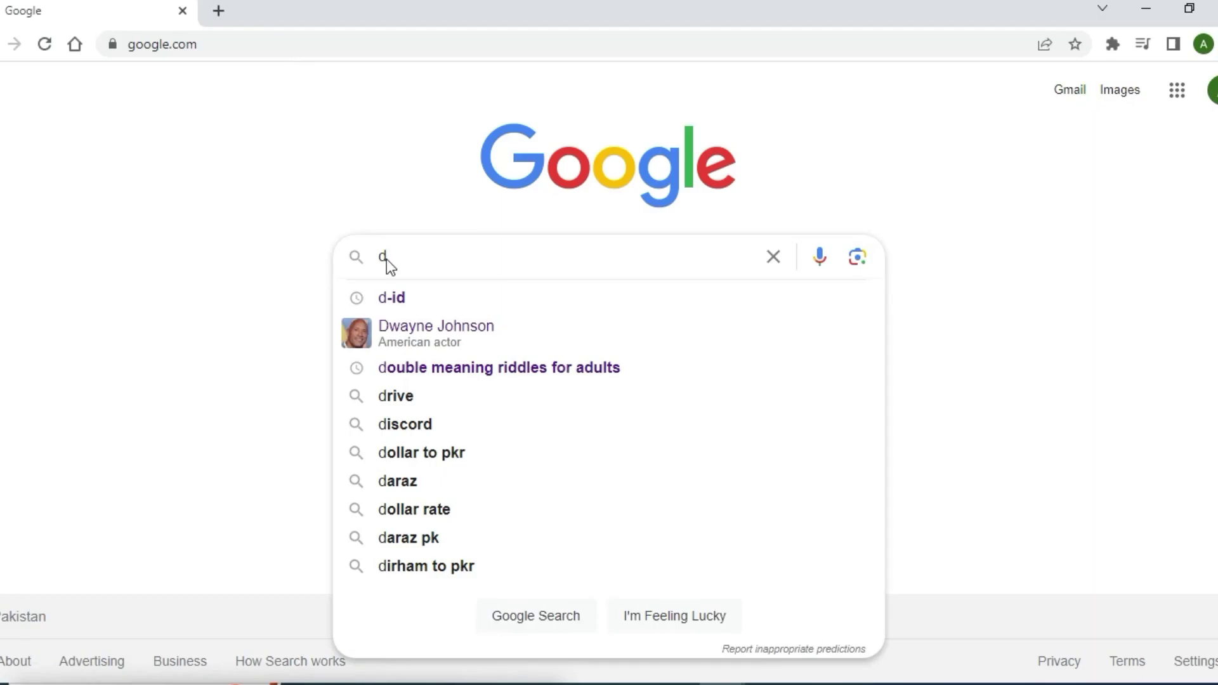
Search Google for d-id using the autocomplete suggestion.
{"action": "left_click", "coordinate": [447, 296]}
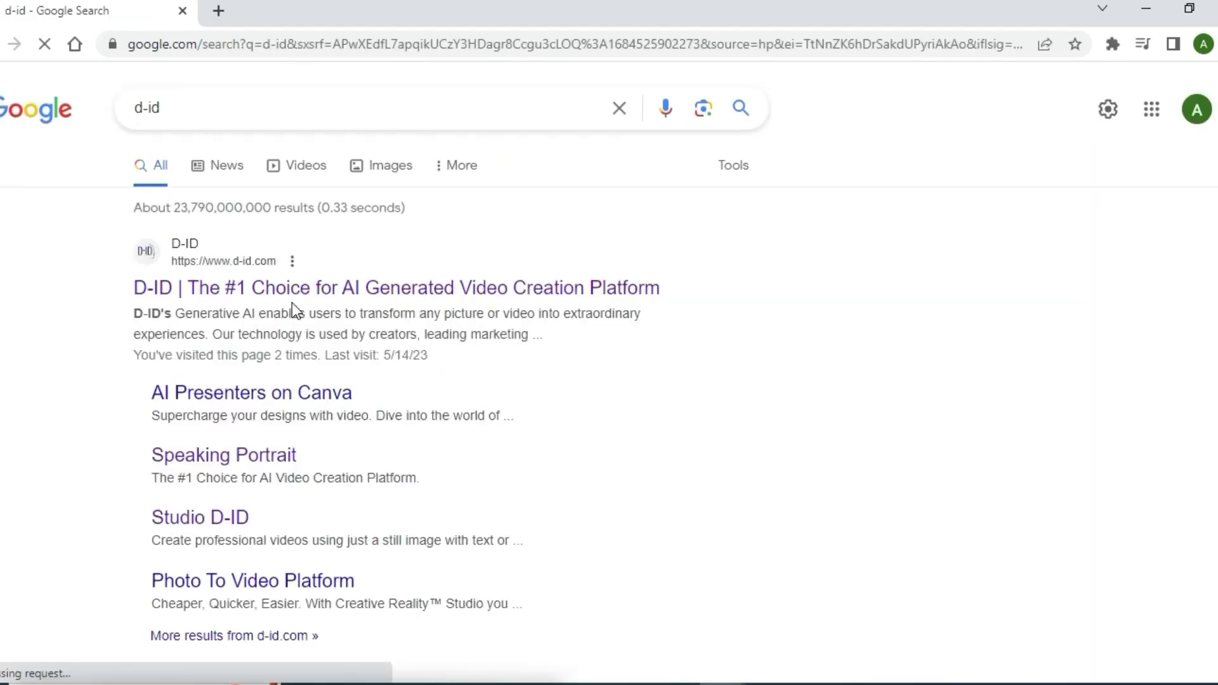
Open the official D-ID website and bring up its Studio Video Library of past videos.
{"action": "left_click", "coordinate": [540, 297]}
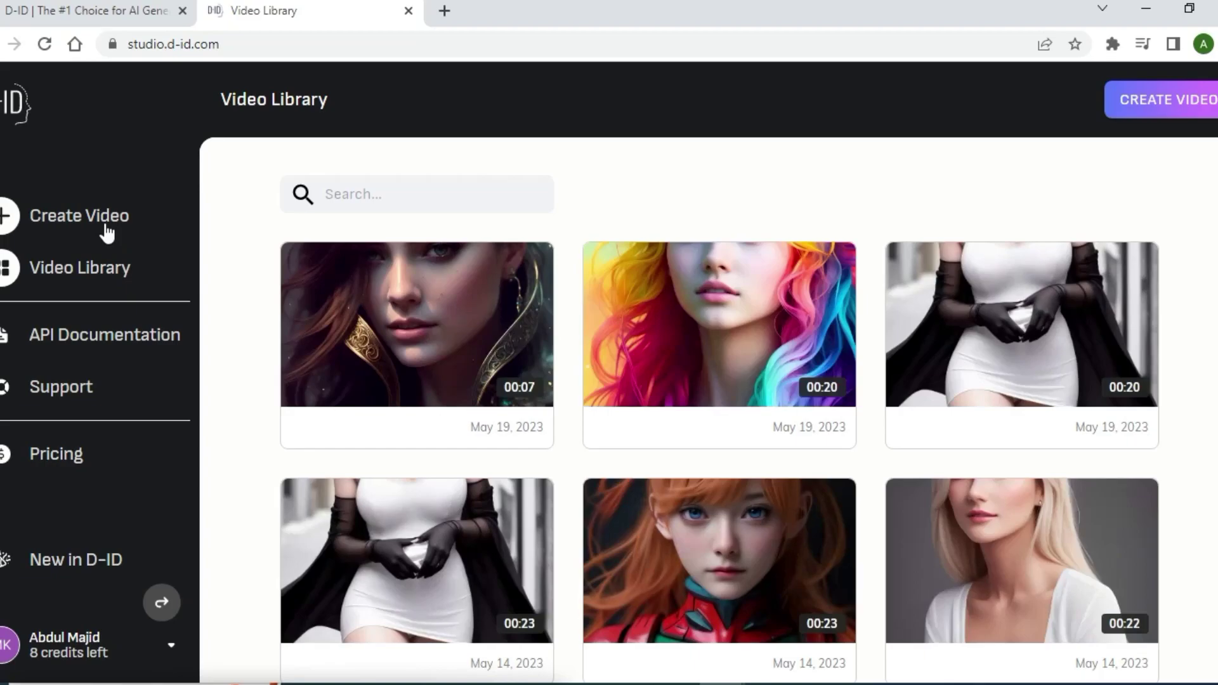
{"action": "left_click", "coordinate": [106, 230]}
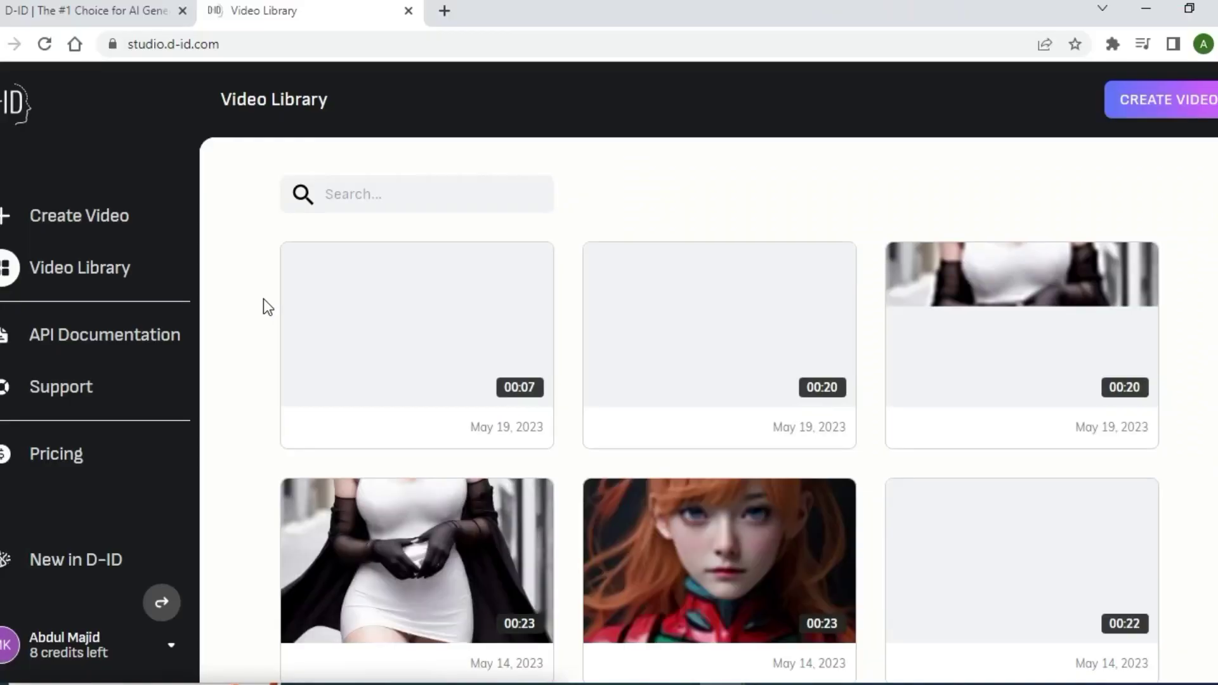
Open D-ID Studio's Create Video editor with a presenter, script and Jenny voice.
{"action": "left_click", "coordinate": [106, 233]}
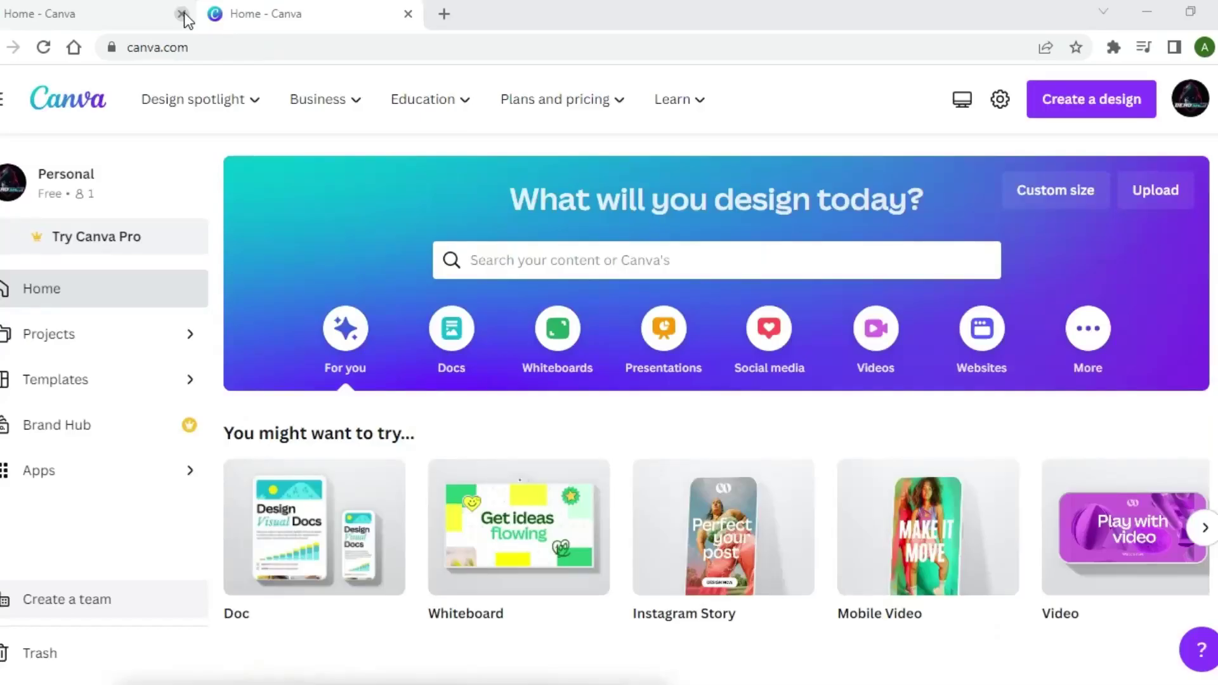
From Canva home, start a blank Mobile Video design and open the D-ID AI Presenters app.
{"action": "left_click", "coordinate": [182, 13]}
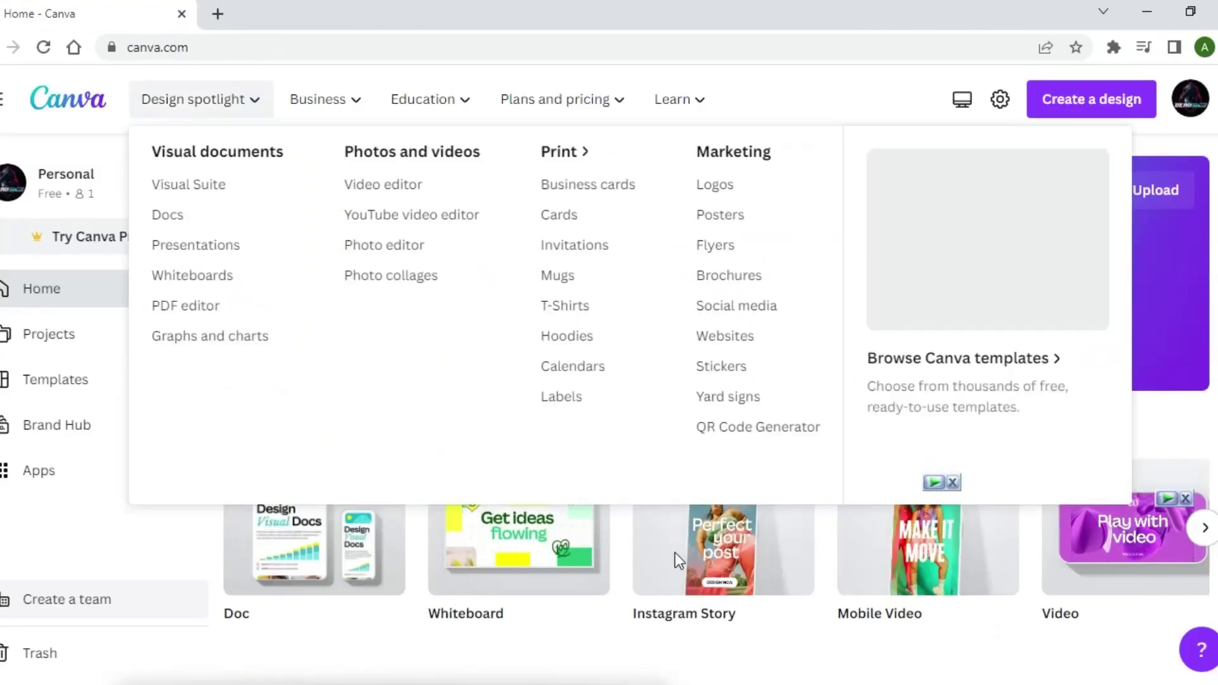
{"action": "left_click", "coordinate": [912, 587]}
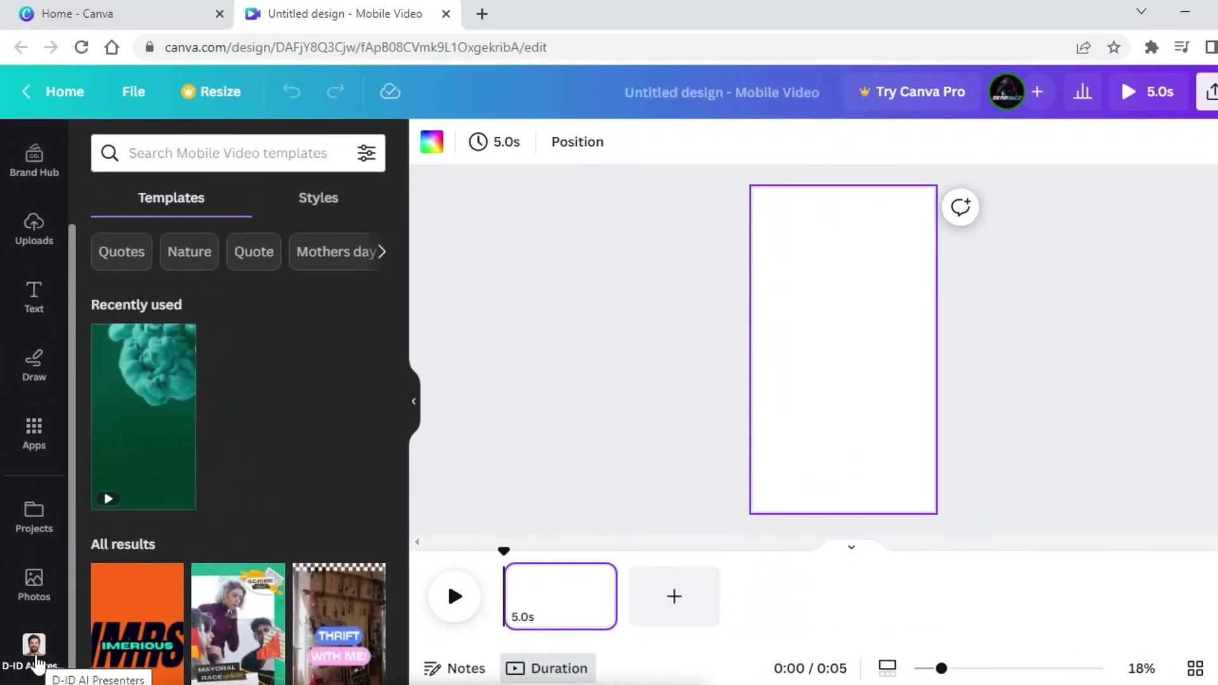
{"action": "left_click", "coordinate": [32, 653]}
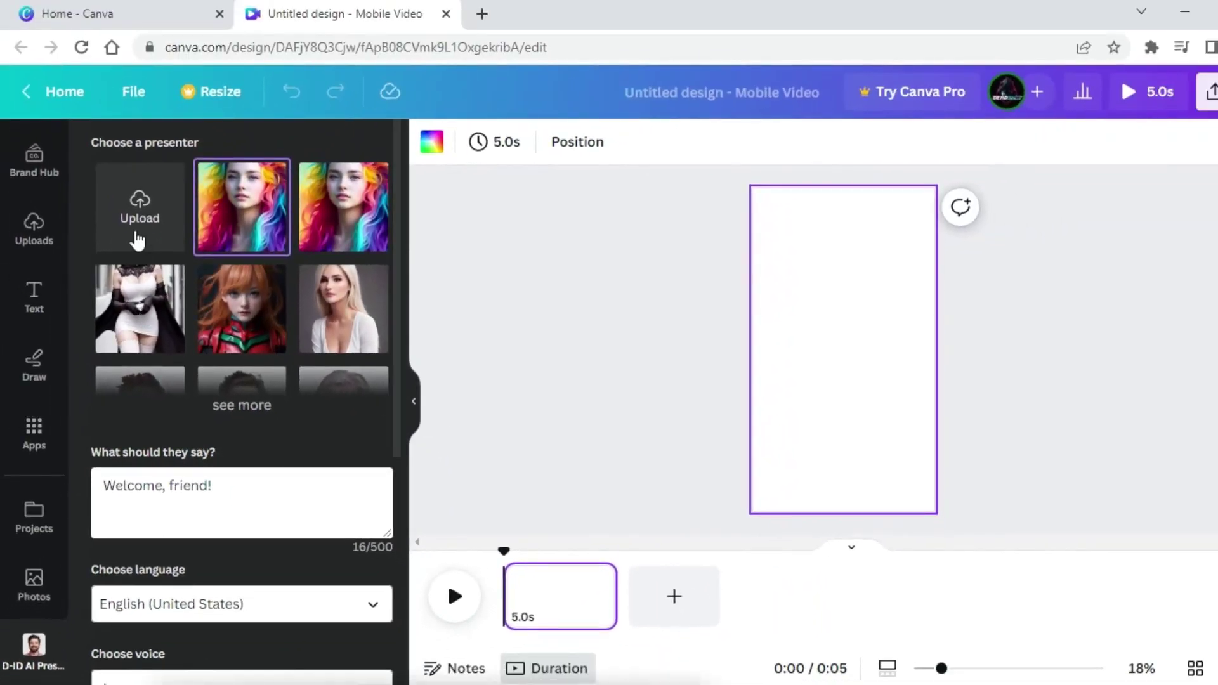
Upload the brown-haired portrait from disk as the presenter photo.
{"action": "left_click", "coordinate": [127, 212]}
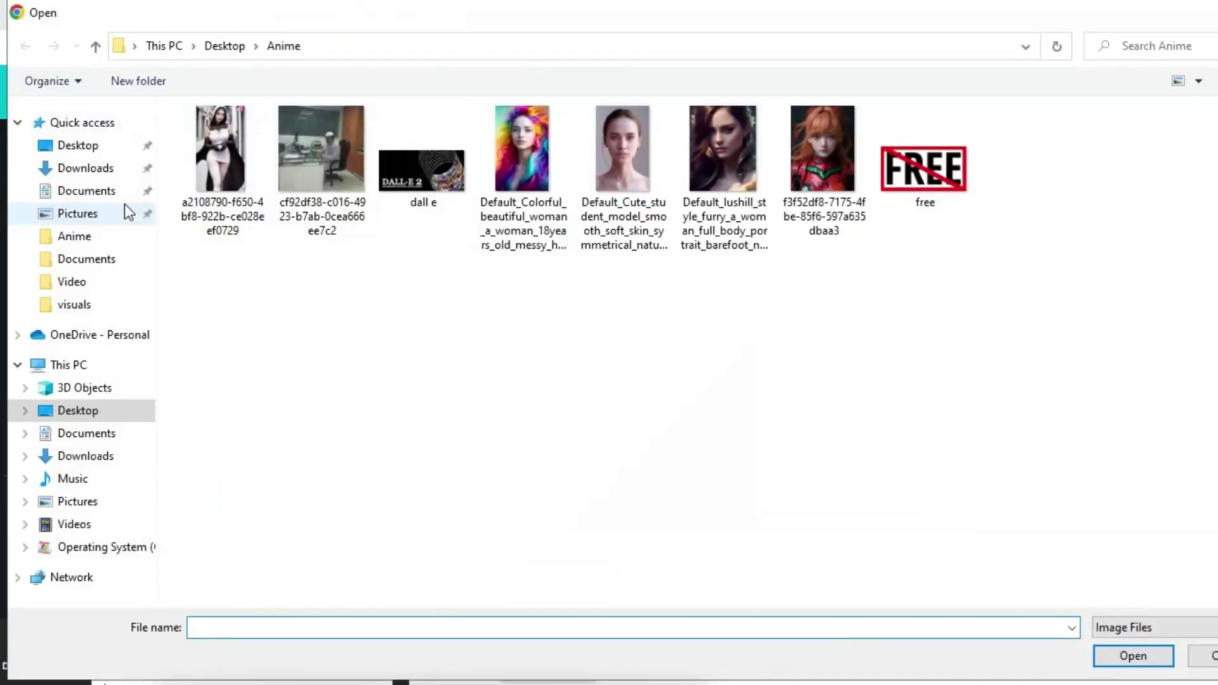
{"action": "double_click", "coordinate": [710, 159]}
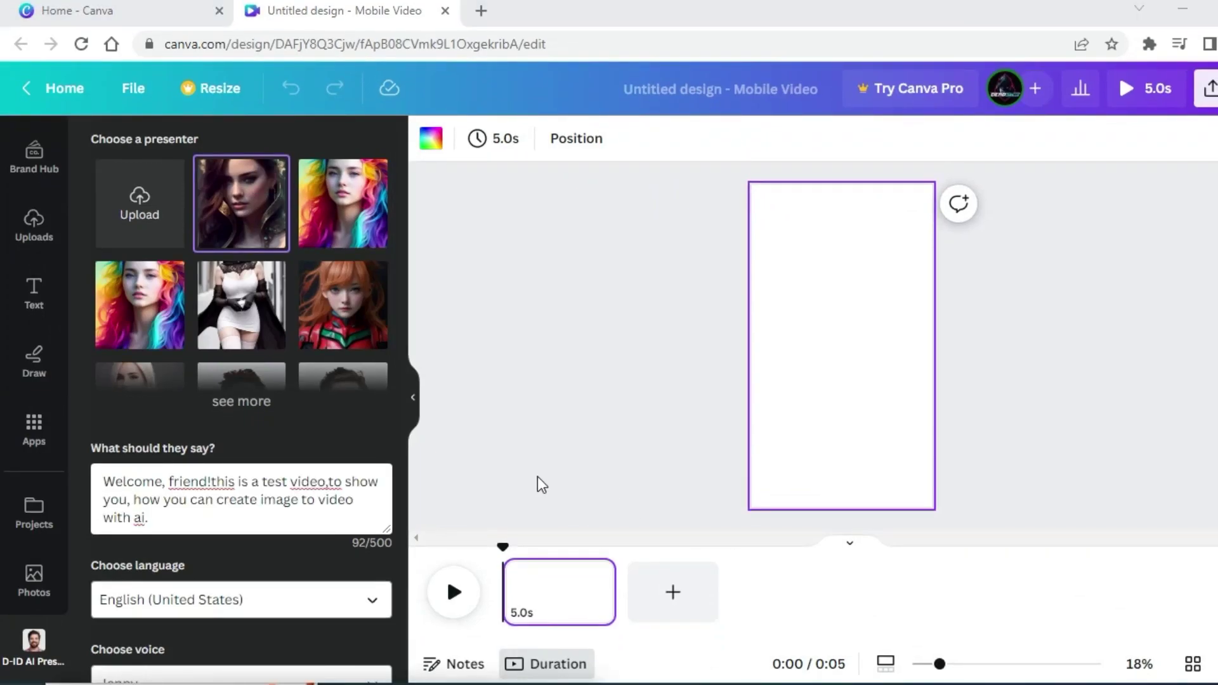
{"action": "scroll", "coordinate": [386, 551], "scroll_direction": "down", "scroll_amount": 3}
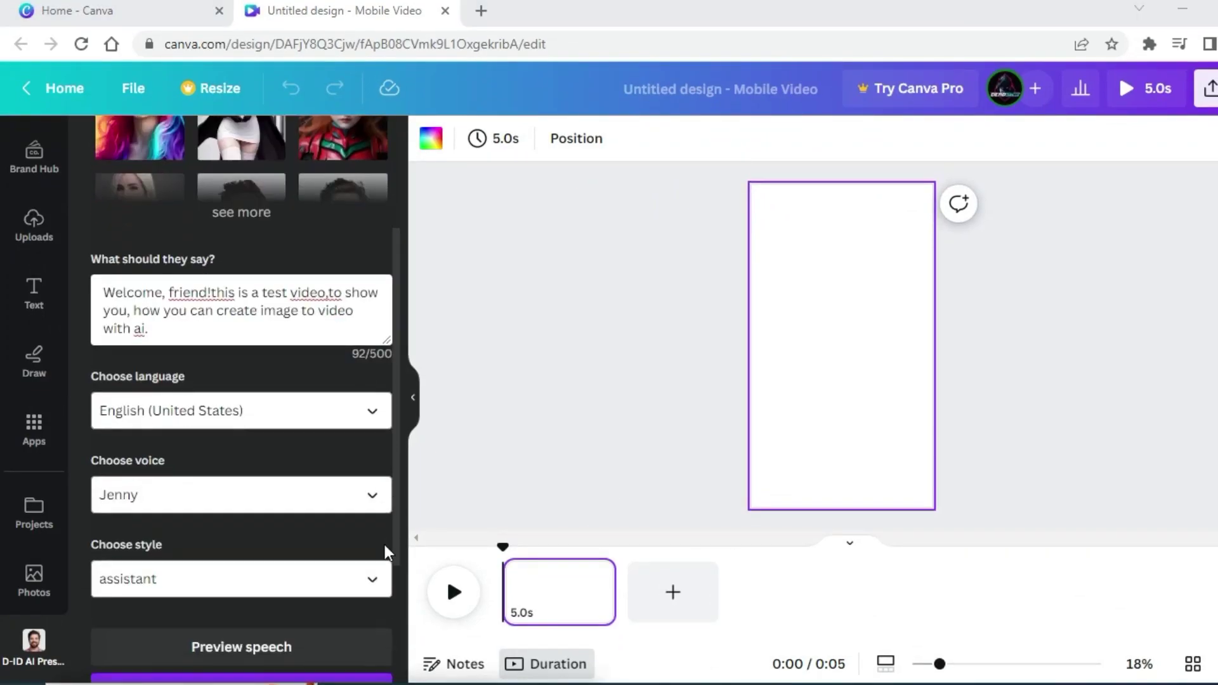
Keep English (United States) and the Jenny voice, and set the speaking style to friendly.
{"action": "left_click", "coordinate": [228, 421]}
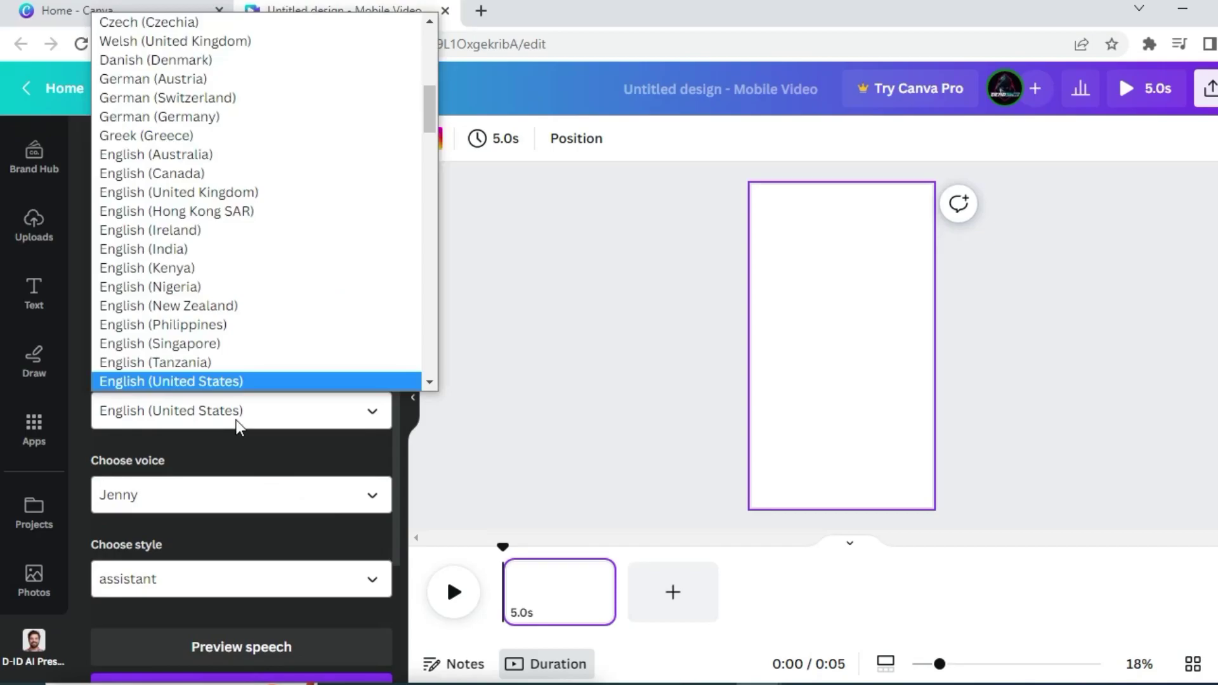
{"action": "left_click", "coordinate": [252, 421]}
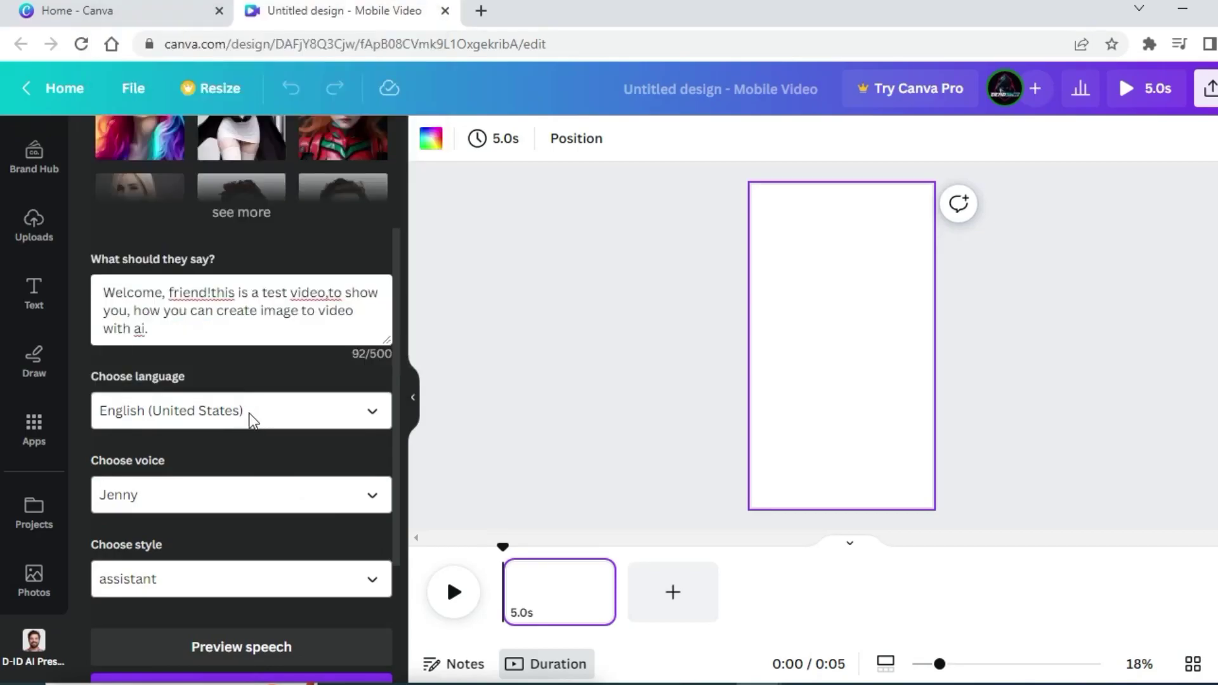
{"action": "left_click", "coordinate": [189, 502]}
{"action": "left_click", "coordinate": [127, 103]}
{"action": "scroll", "coordinate": [269, 424], "scroll_direction": "down", "scroll_amount": 2}
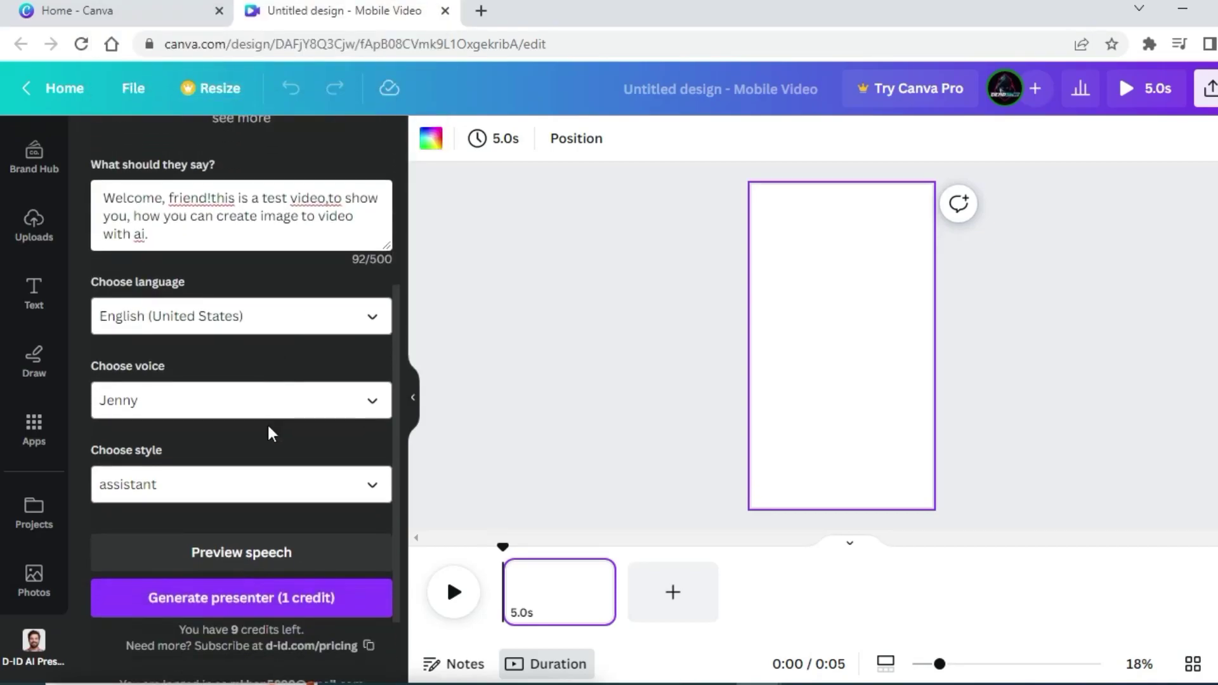
{"action": "left_click", "coordinate": [202, 496]}
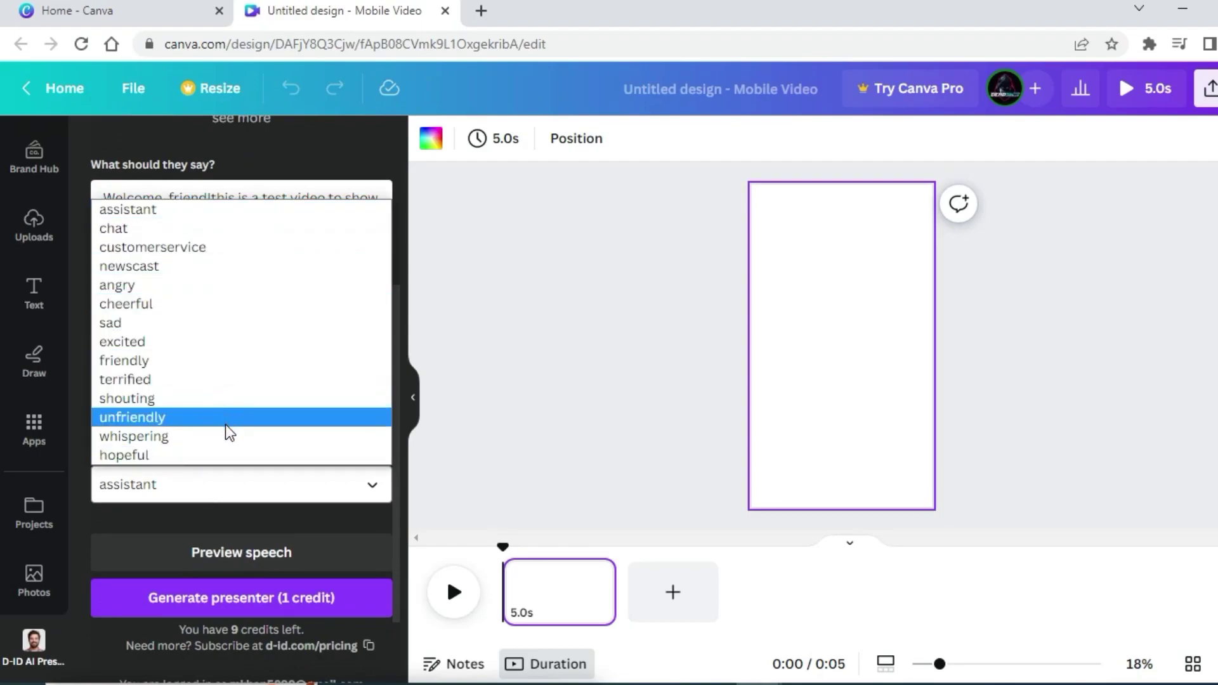
{"action": "left_click", "coordinate": [224, 362]}
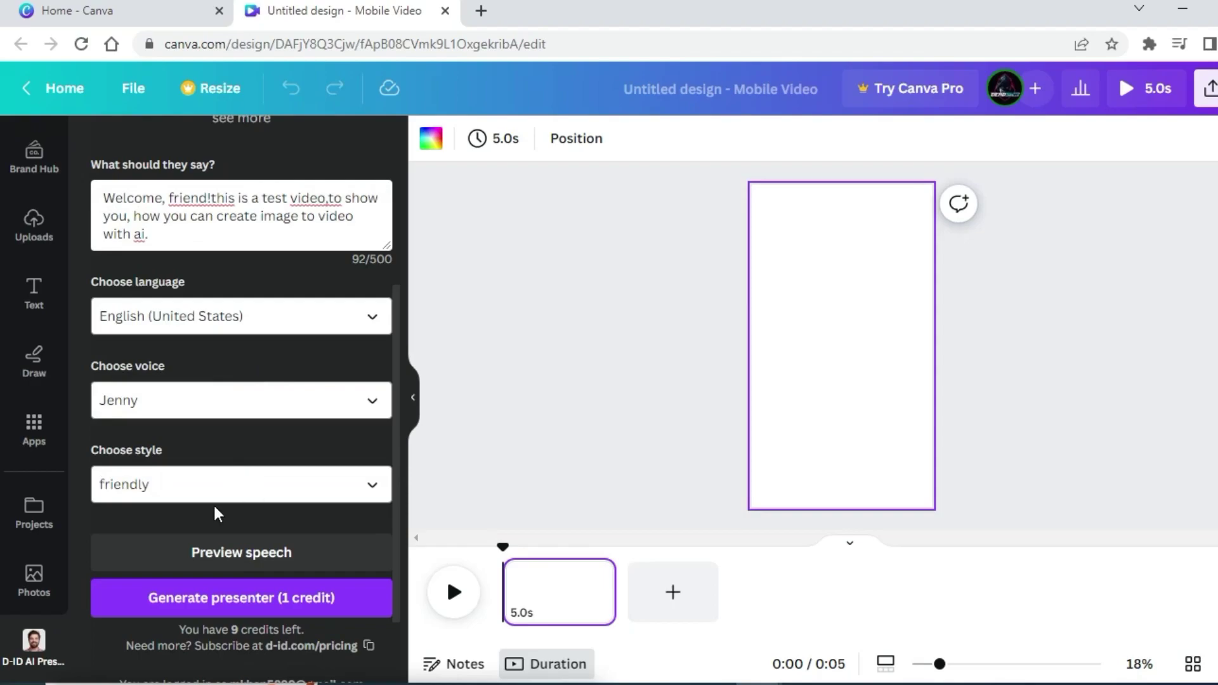
{"action": "scroll", "coordinate": [215, 507], "scroll_direction": "down", "scroll_amount": 1}
{"action": "scroll", "coordinate": [258, 421], "scroll_direction": "up", "scroll_amount": 1}
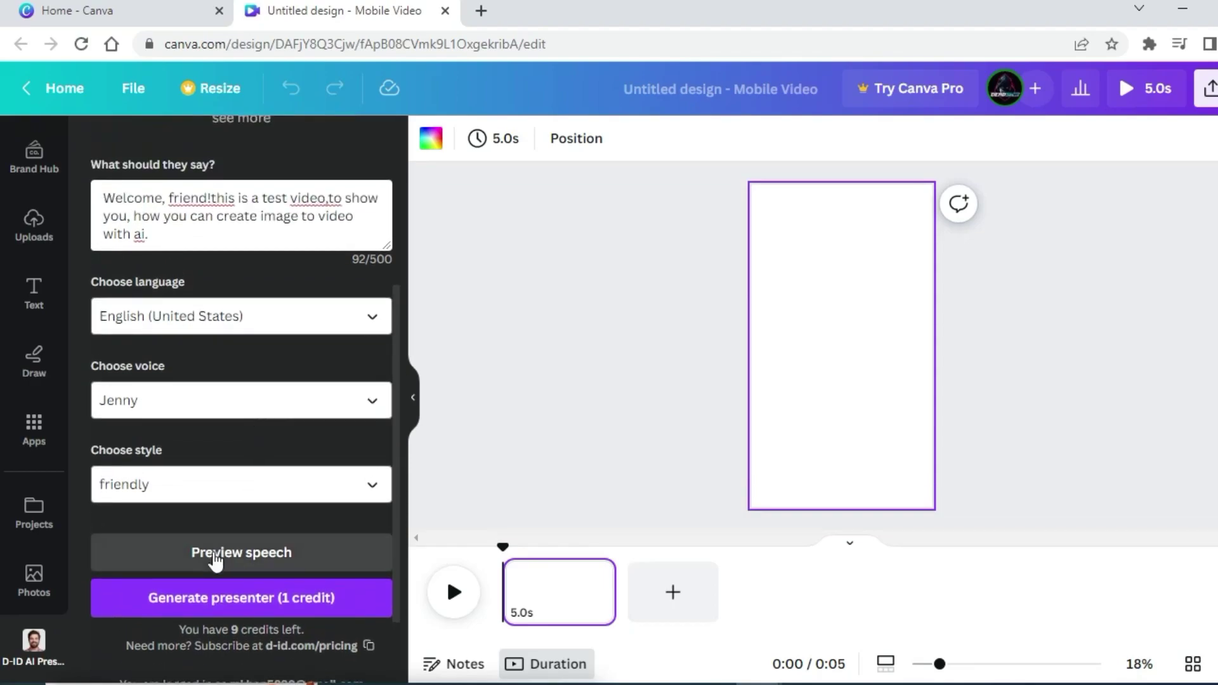
{"action": "left_click", "coordinate": [214, 556]}
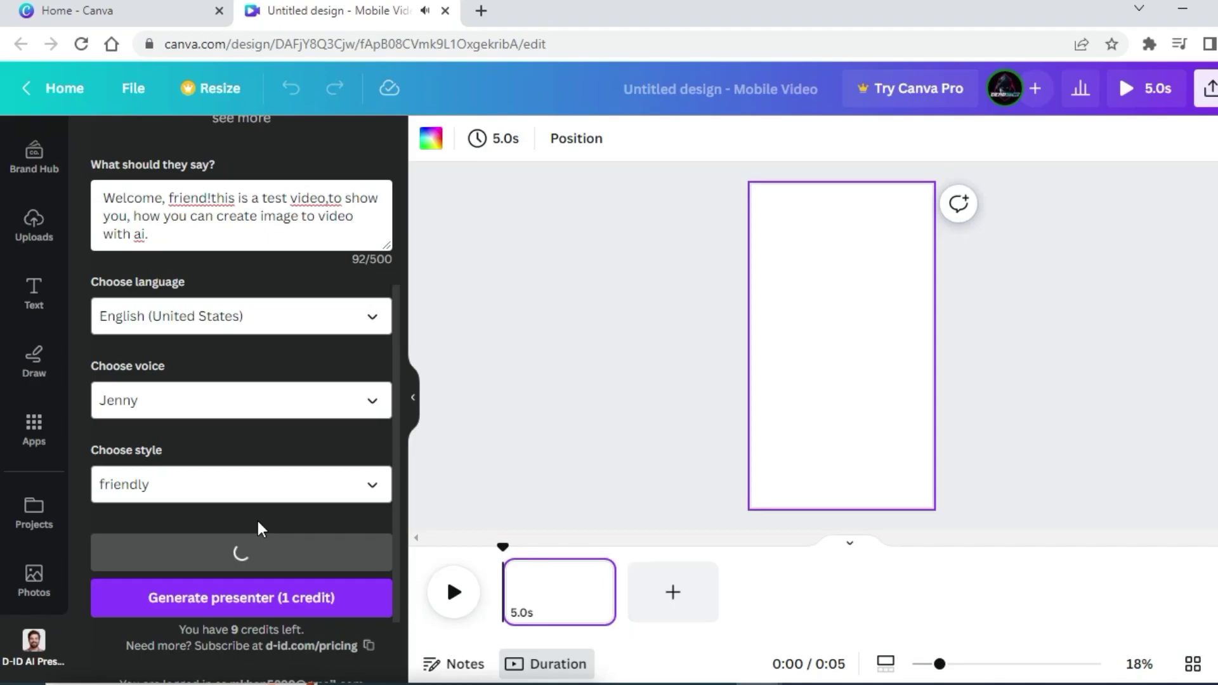
{"action": "scroll", "coordinate": [223, 519], "scroll_direction": "up", "scroll_amount": 3}
{"action": "scroll", "coordinate": [225, 523], "scroll_direction": "up", "scroll_amount": 2}
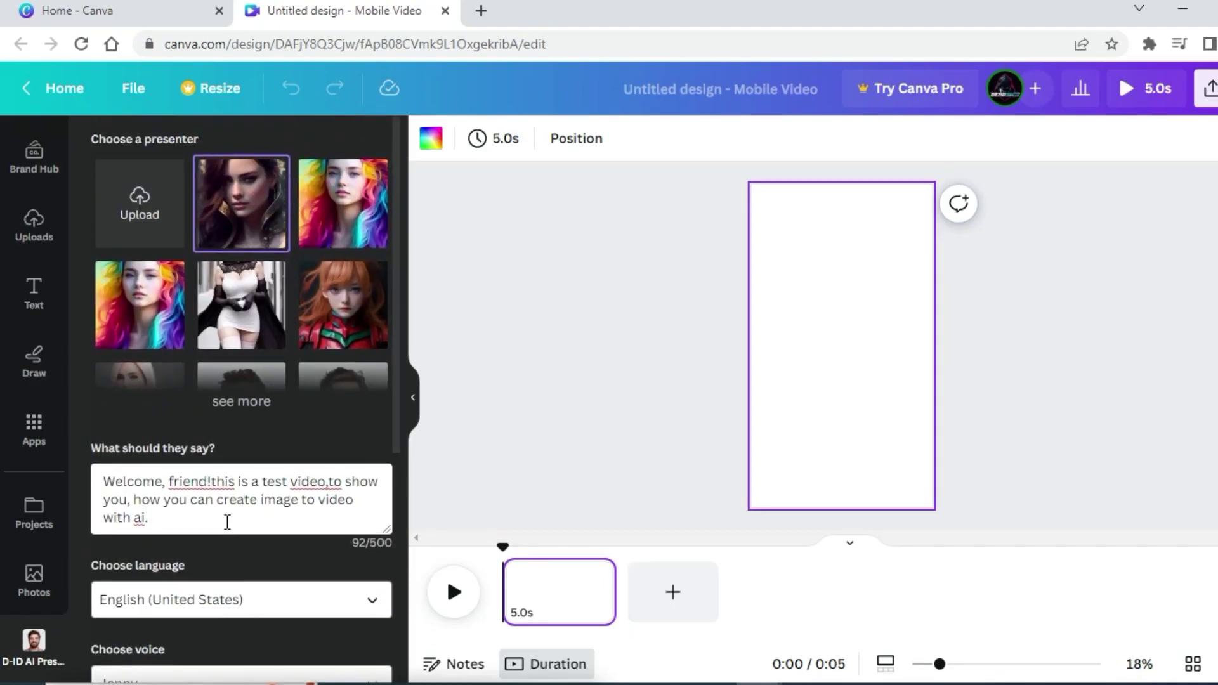
{"action": "scroll", "coordinate": [252, 381], "scroll_direction": "down", "scroll_amount": 6}
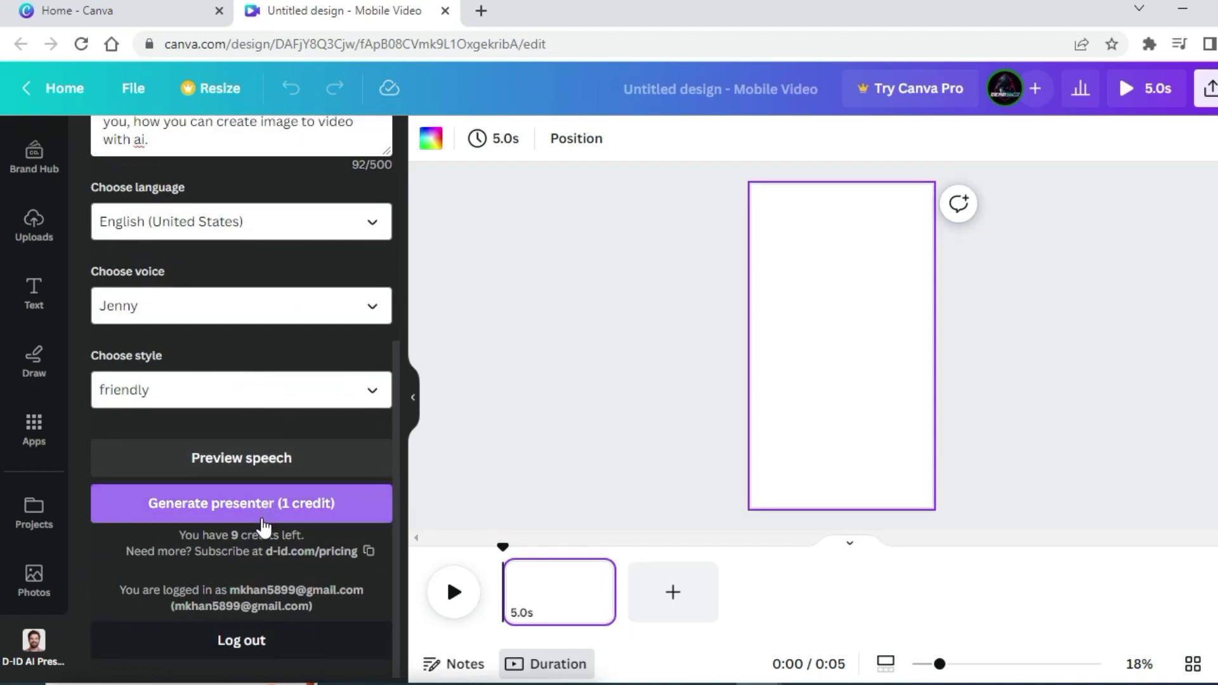
Generate the presenter video, enlarge and centre it to fill the page, then play it.
{"action": "left_click", "coordinate": [265, 526]}
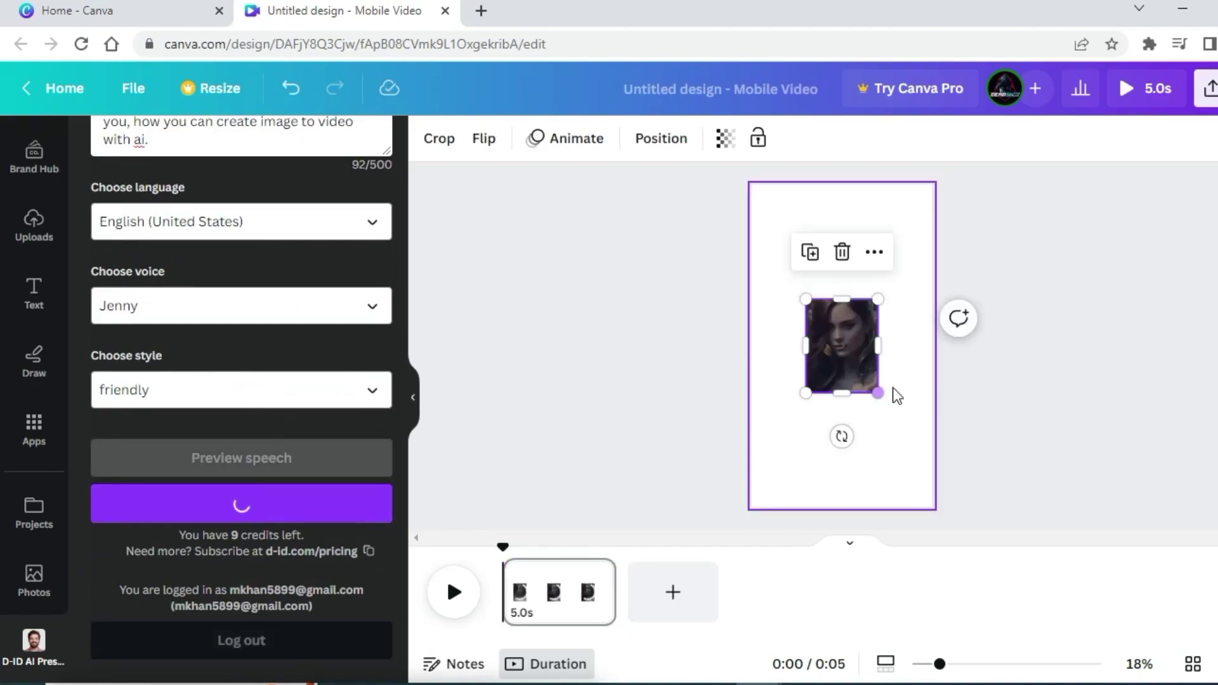
{"action": "left_click_drag", "start_coordinate": [878, 393], "coordinate": [914, 479]}
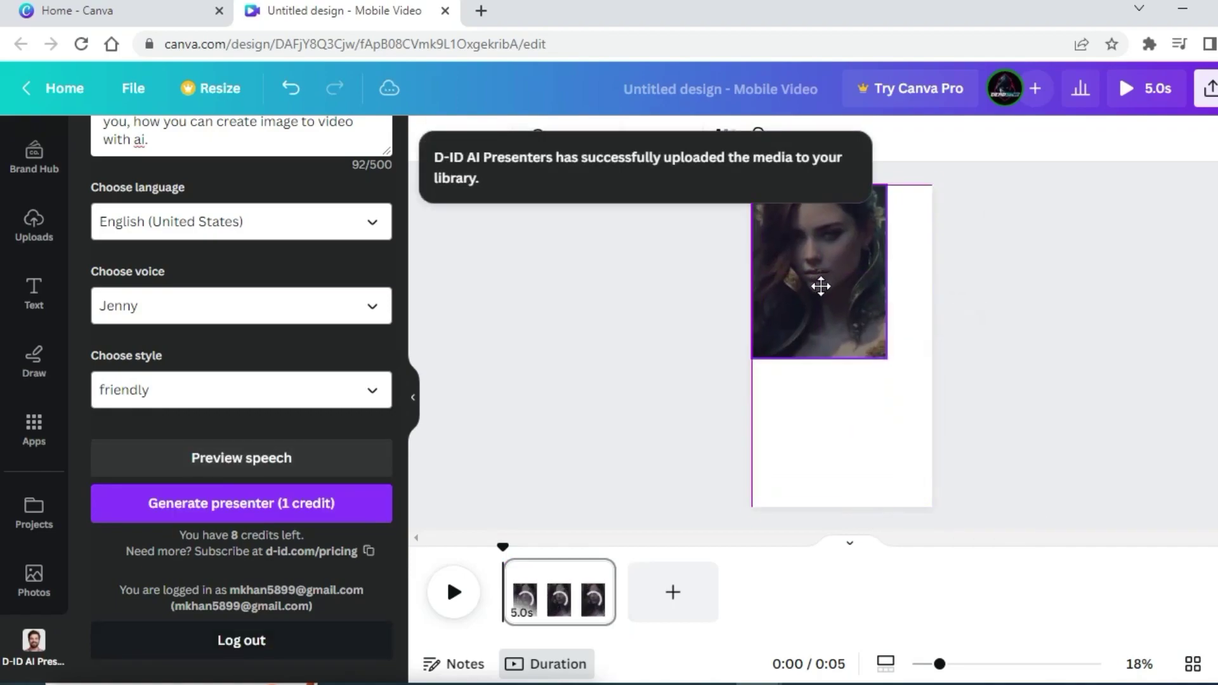
{"action": "left_click_drag", "start_coordinate": [888, 359], "coordinate": [997, 511]}
{"action": "left_click_drag", "start_coordinate": [886, 413], "coordinate": [862, 409]}
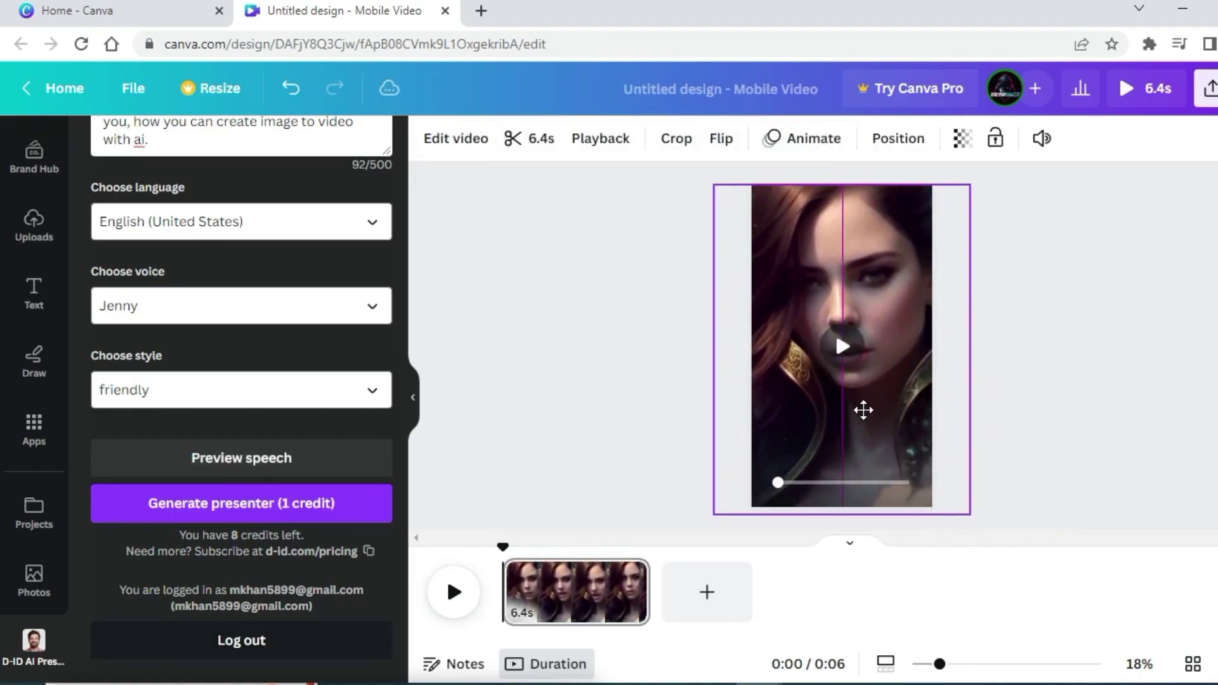
{"action": "left_click_drag", "start_coordinate": [970, 513], "coordinate": [963, 507]}
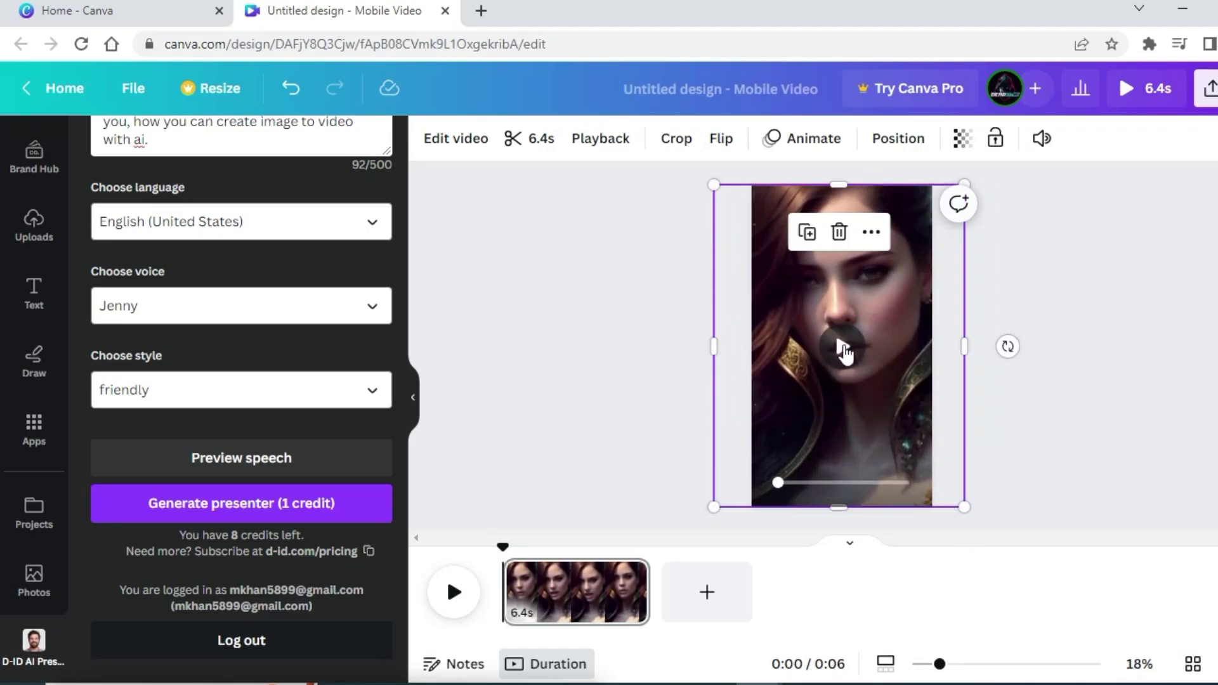
{"action": "left_click", "coordinate": [842, 348]}
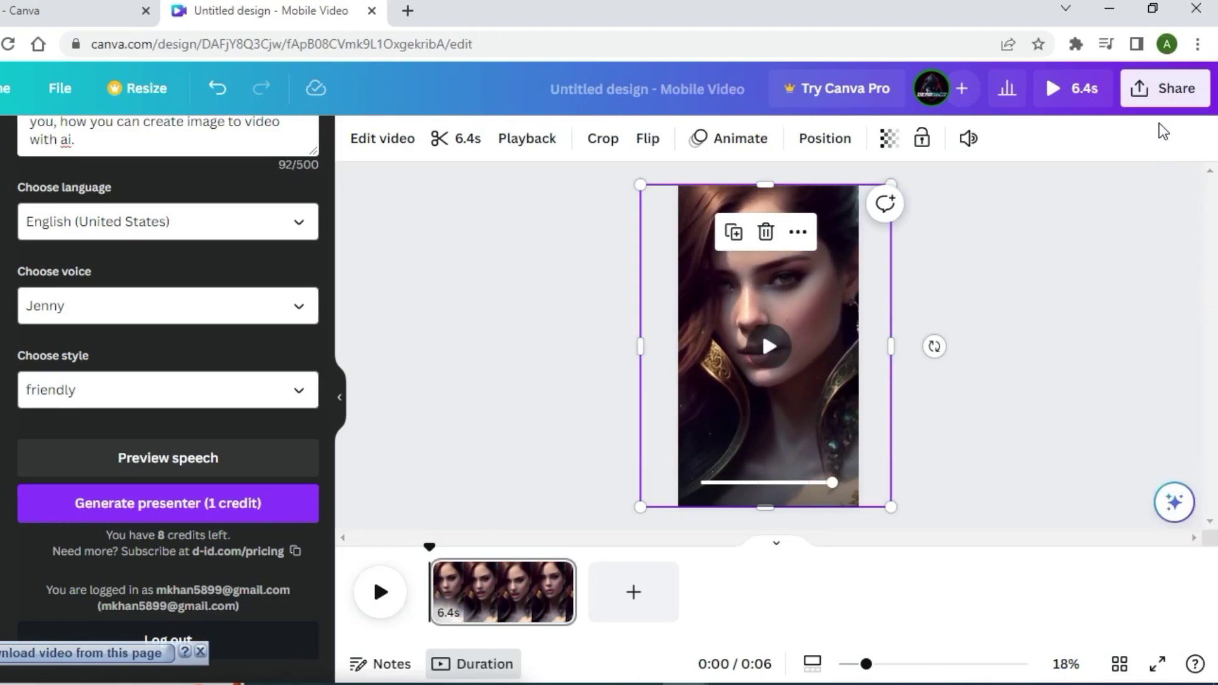
Download the design from the Share menu as a 1080p MP4 Video.
{"action": "left_click", "coordinate": [1165, 89]}
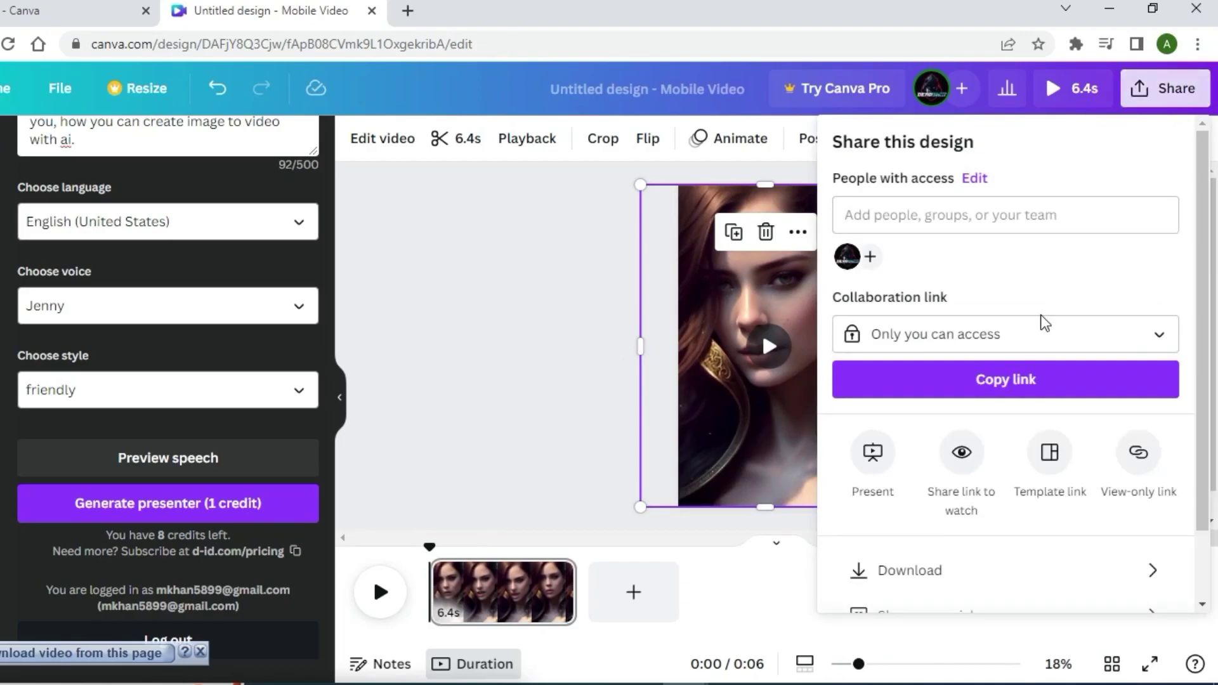
{"action": "scroll", "coordinate": [1043, 324], "scroll_direction": "down", "scroll_amount": 2}
{"action": "left_click", "coordinate": [972, 496]}
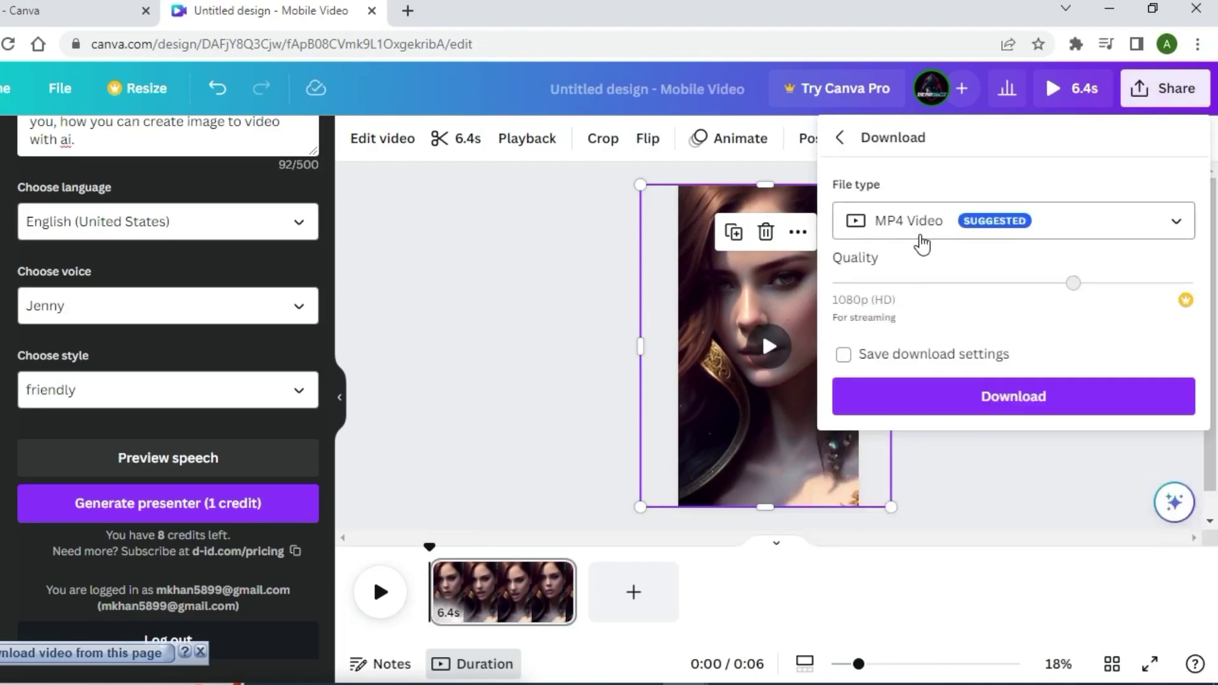
{"action": "left_click", "coordinate": [959, 408]}
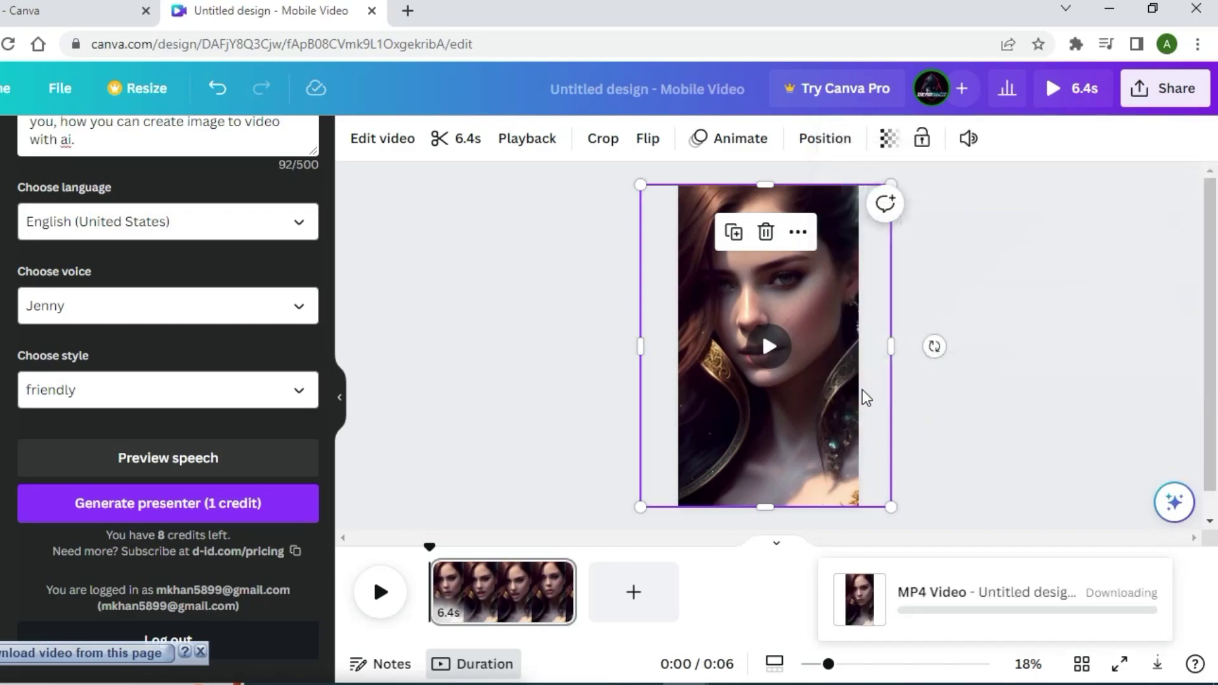